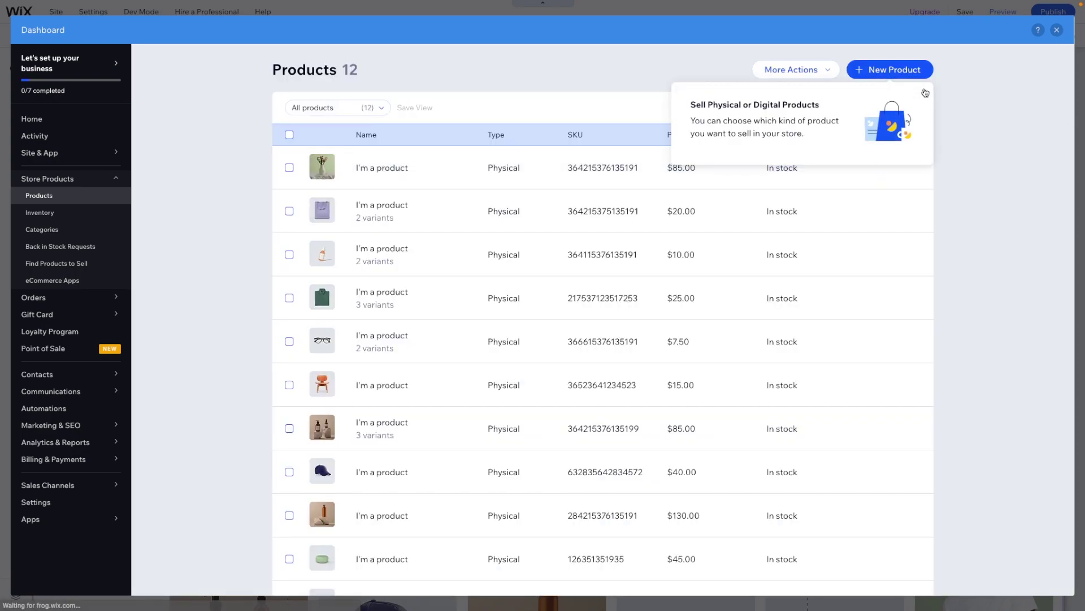
Dismiss the product-type tip and go to the store's Categories page.
left_click(926, 92)
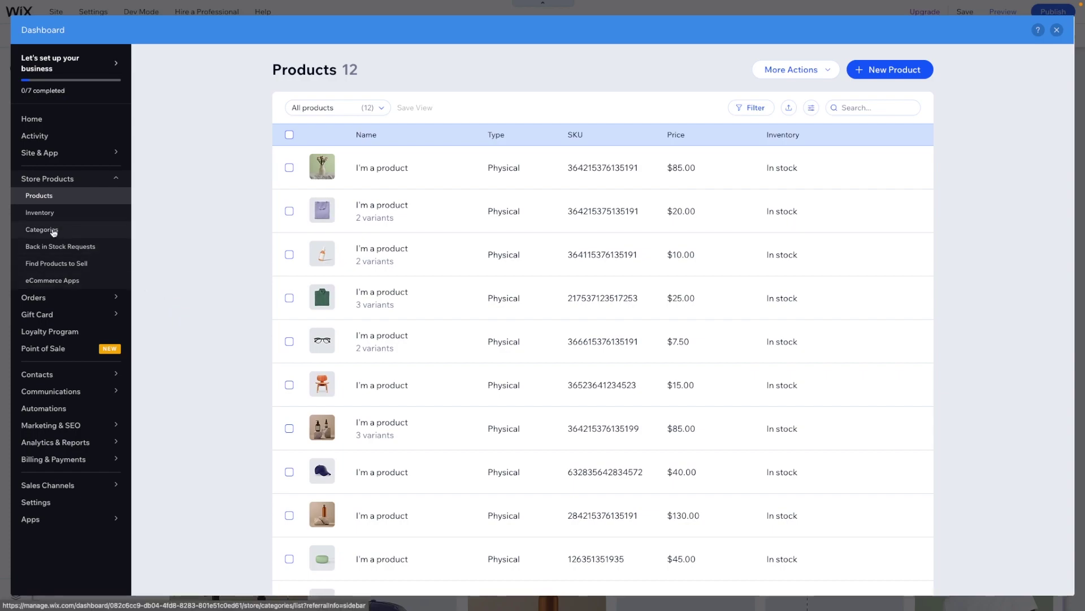
left_click(54, 231)
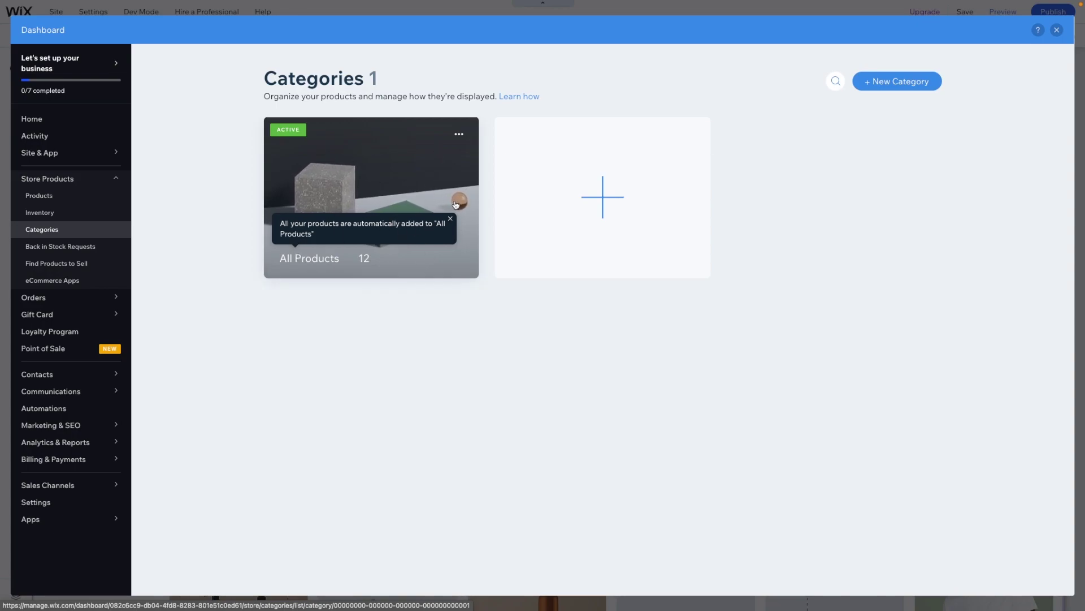
Create a new category titled Clothing and tick the green sweater for it.
left_click(616, 202)
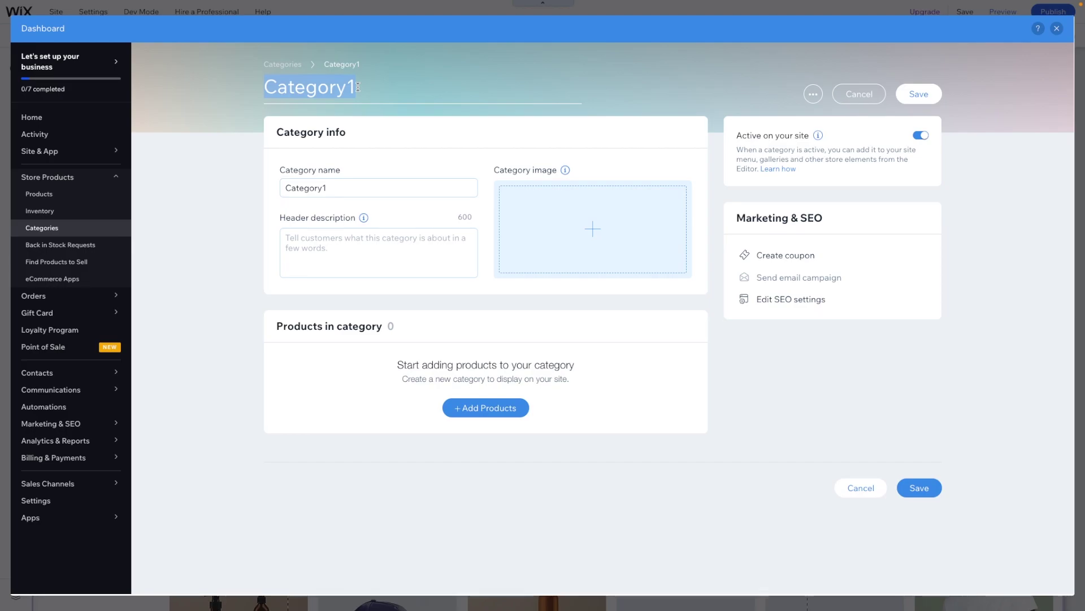
type("Clothing")
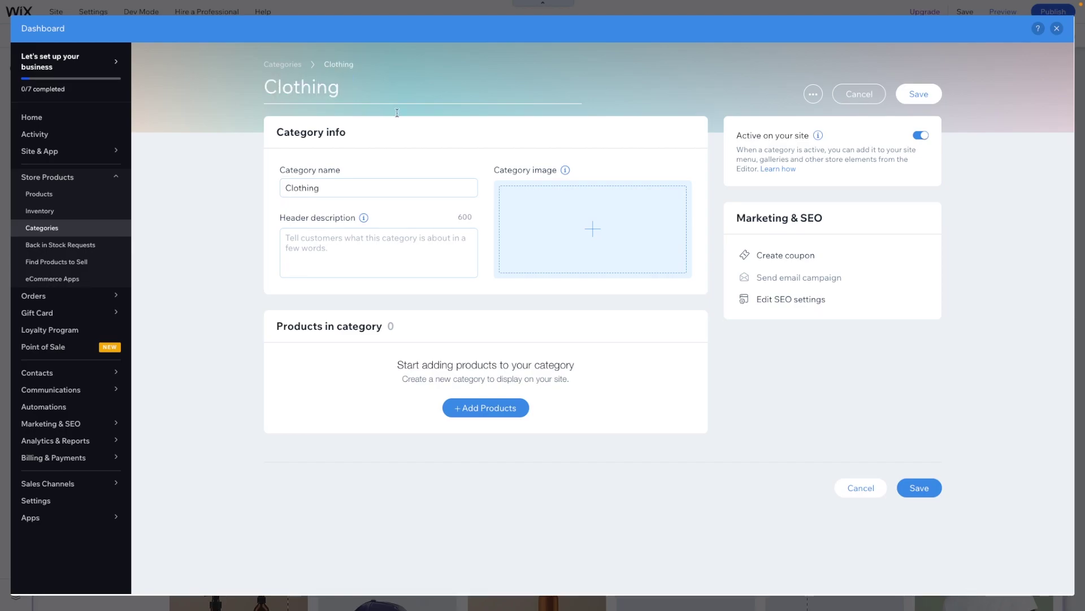
left_click(497, 407)
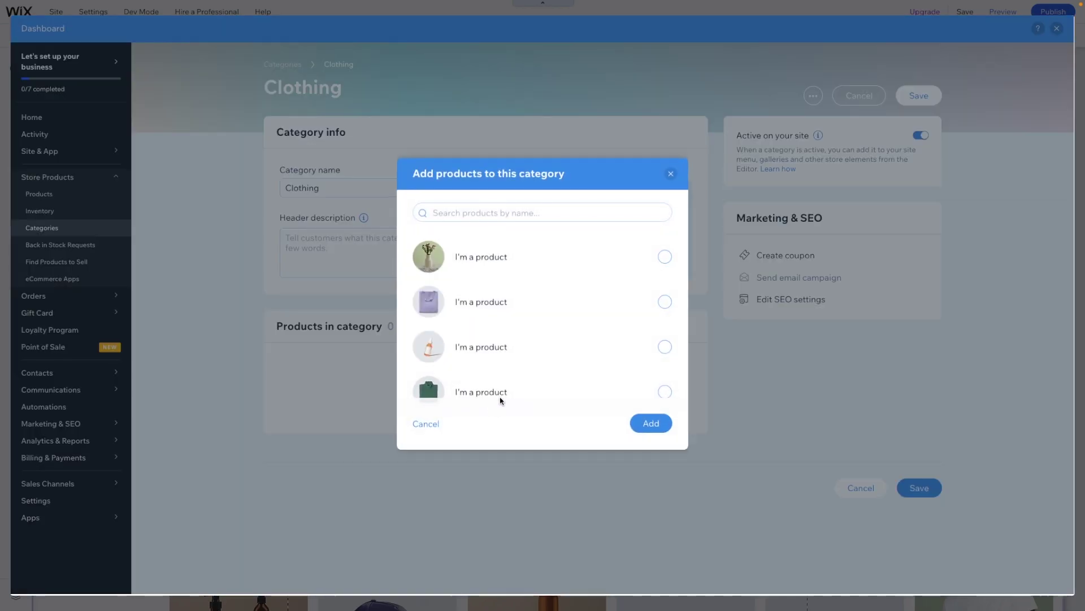
scroll(525, 303, "down", 1)
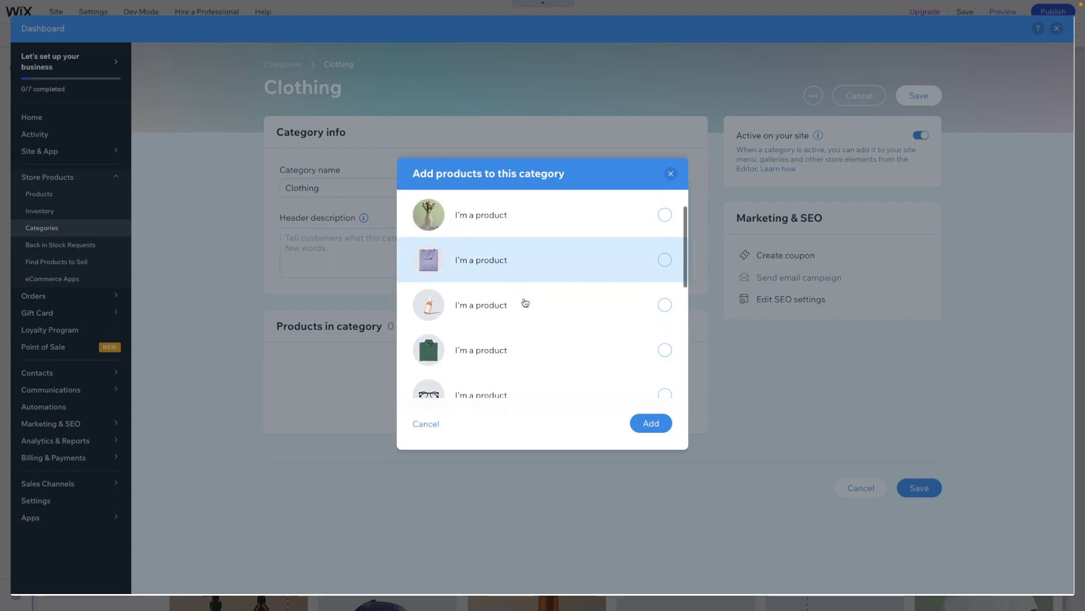
scroll(524, 302, "down", 3)
left_click(497, 252)
Also tick the blue cap, glasses and white T-shirt, add them, and save Clothing.
scroll(497, 263, "down", 1)
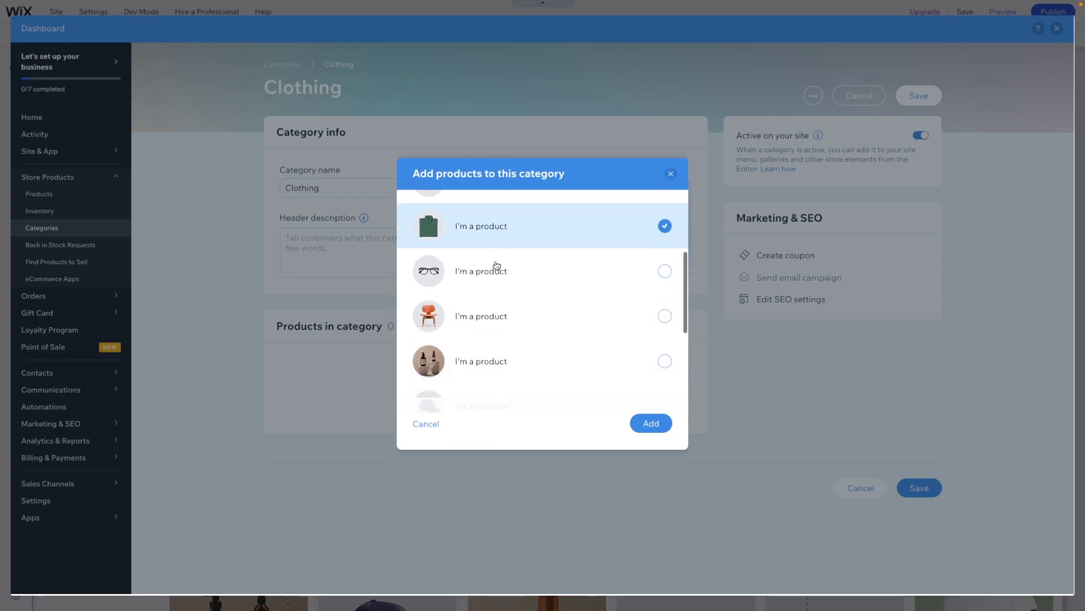
scroll(497, 265, "down", 2)
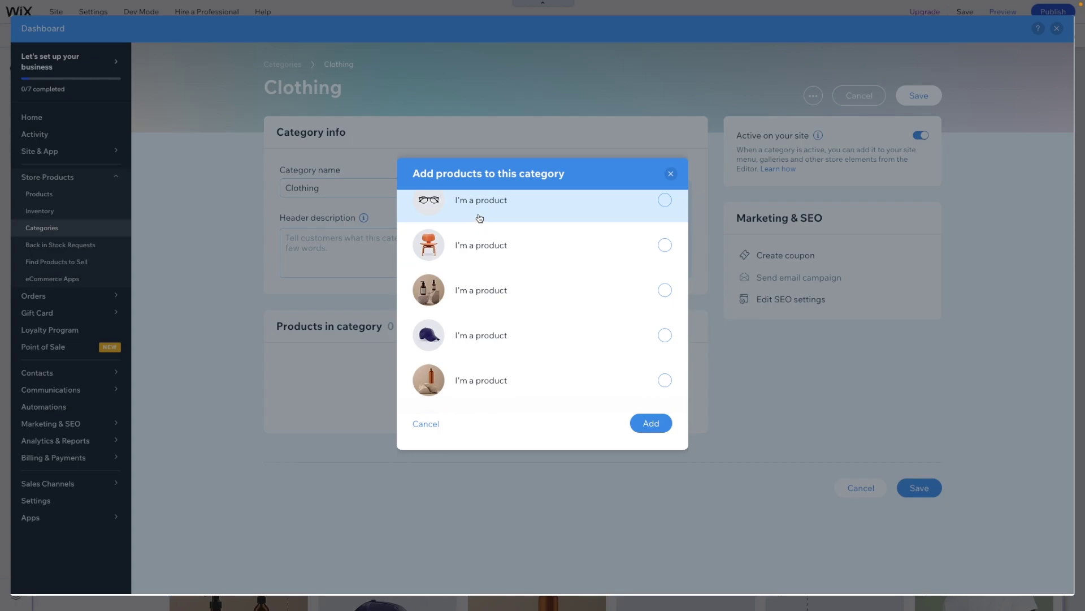
scroll(517, 336, "down", 1)
left_click(508, 324)
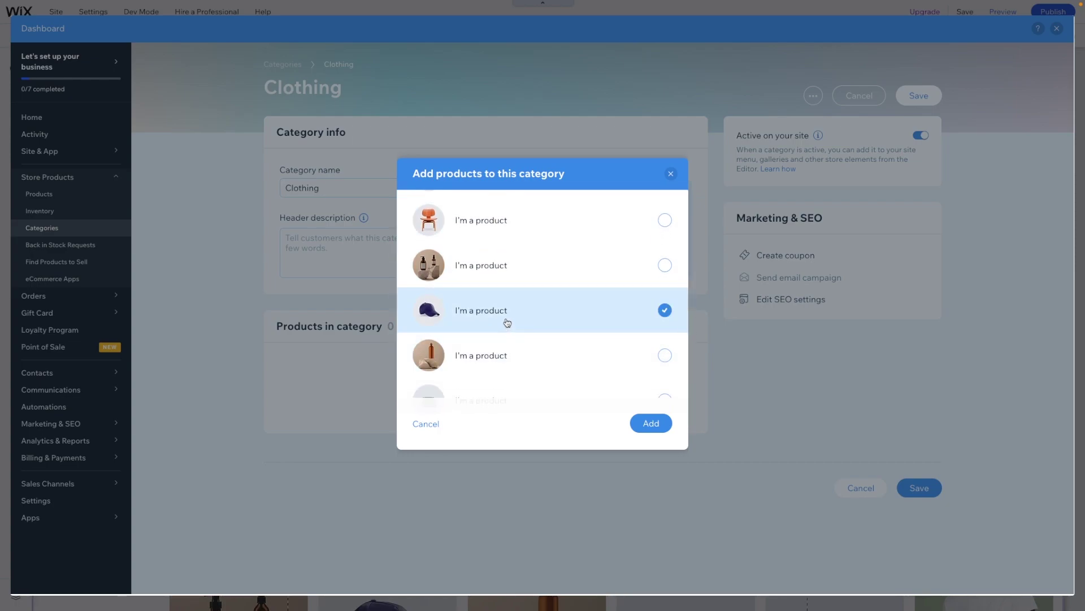
scroll(508, 324, "down", 2)
scroll(507, 323, "down", 1)
left_click(498, 335)
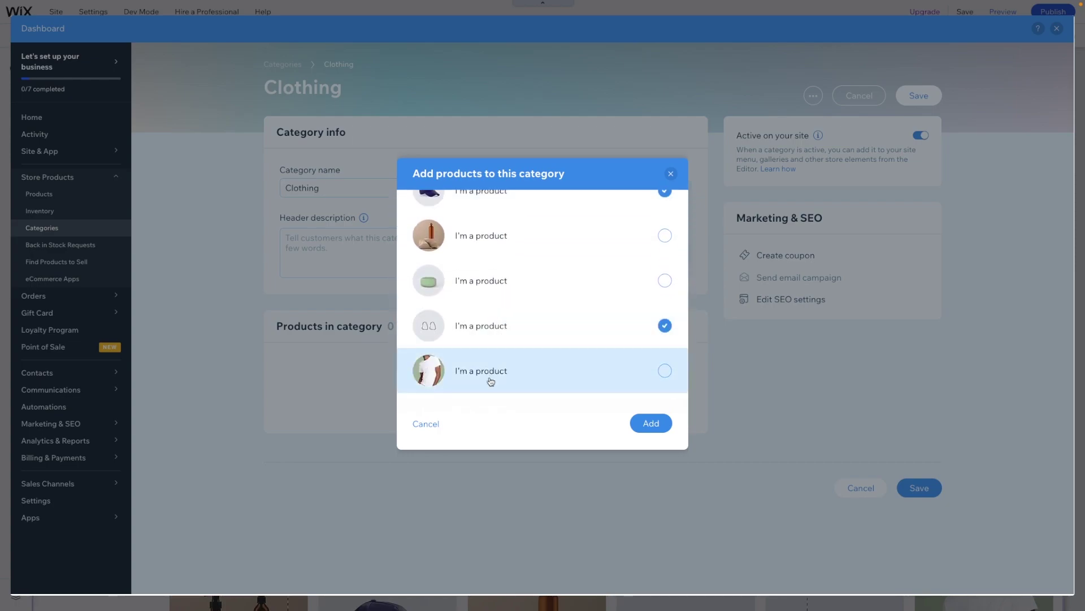
left_click(491, 379)
scroll(598, 366, "up", 2)
scroll(598, 366, "down", 2)
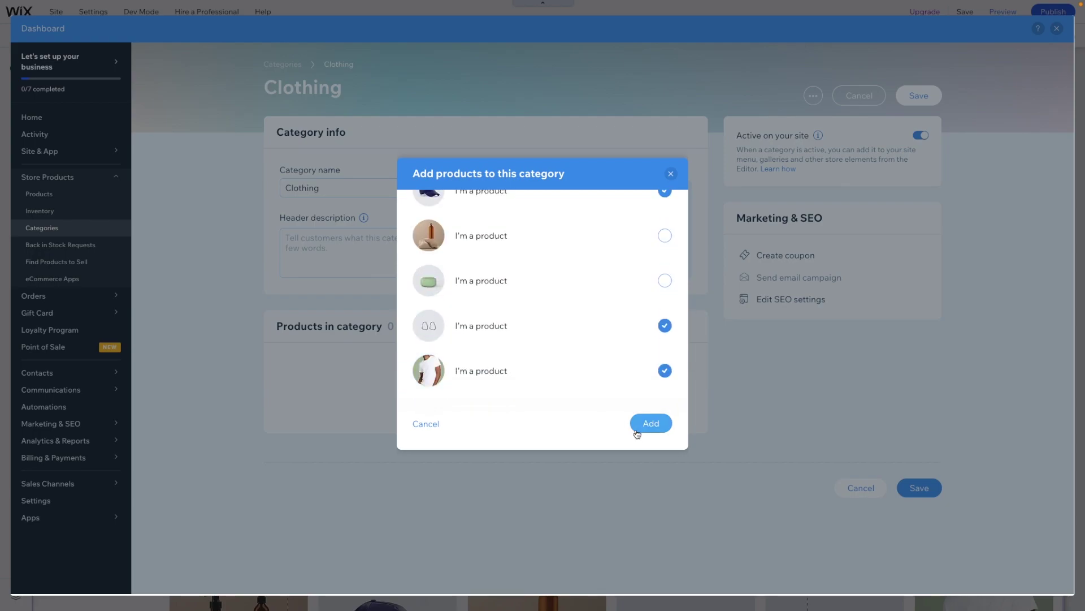
left_click(651, 424)
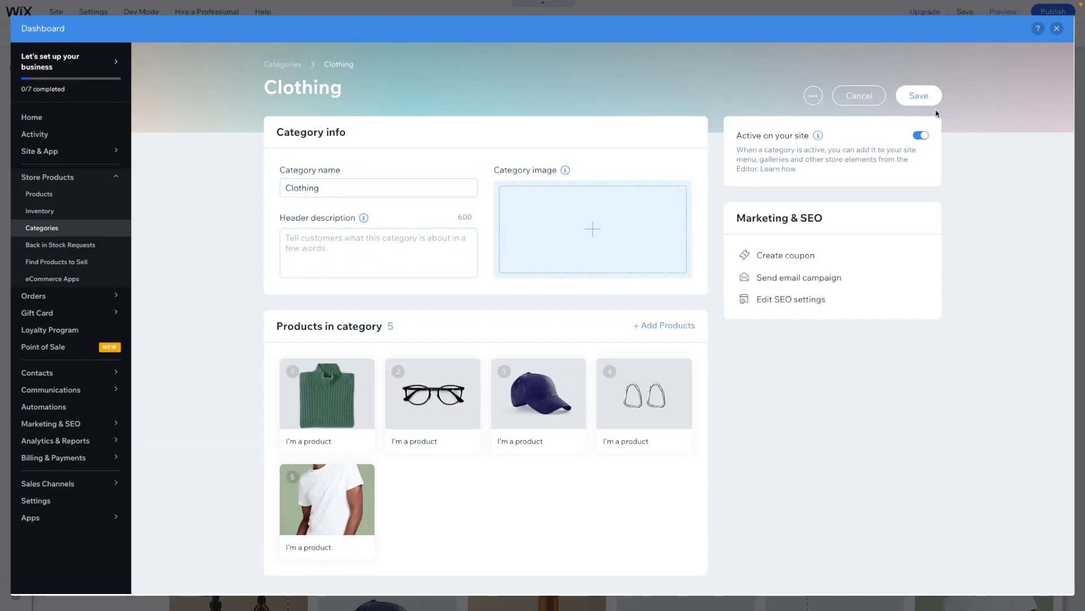
left_click(920, 96)
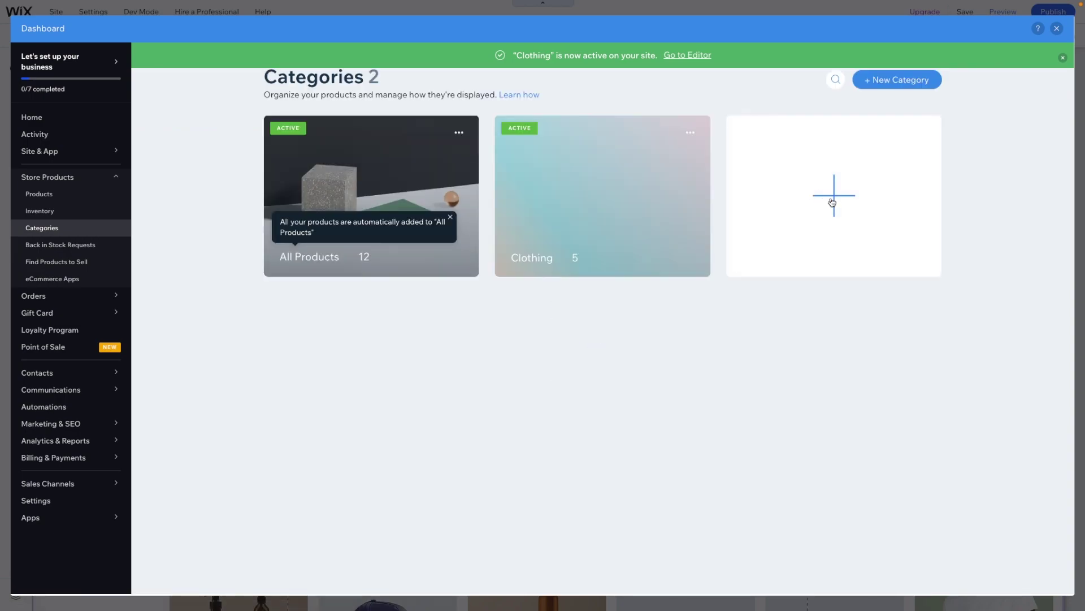
Create a category named Home Goods and tick the dried-flower vase, purple product and a third item.
left_click(832, 202)
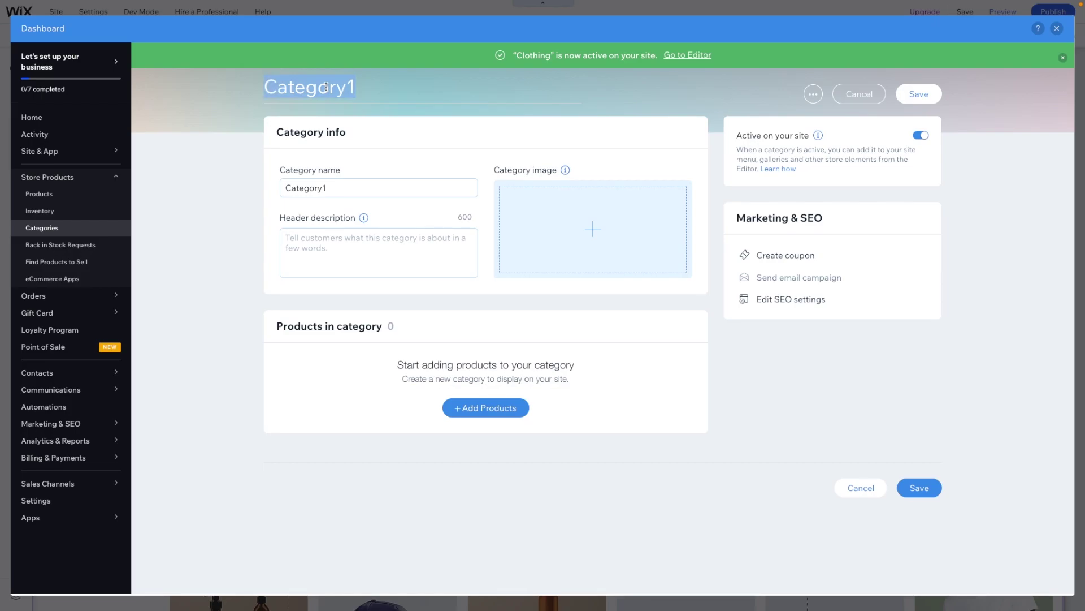
type("Home Goo")
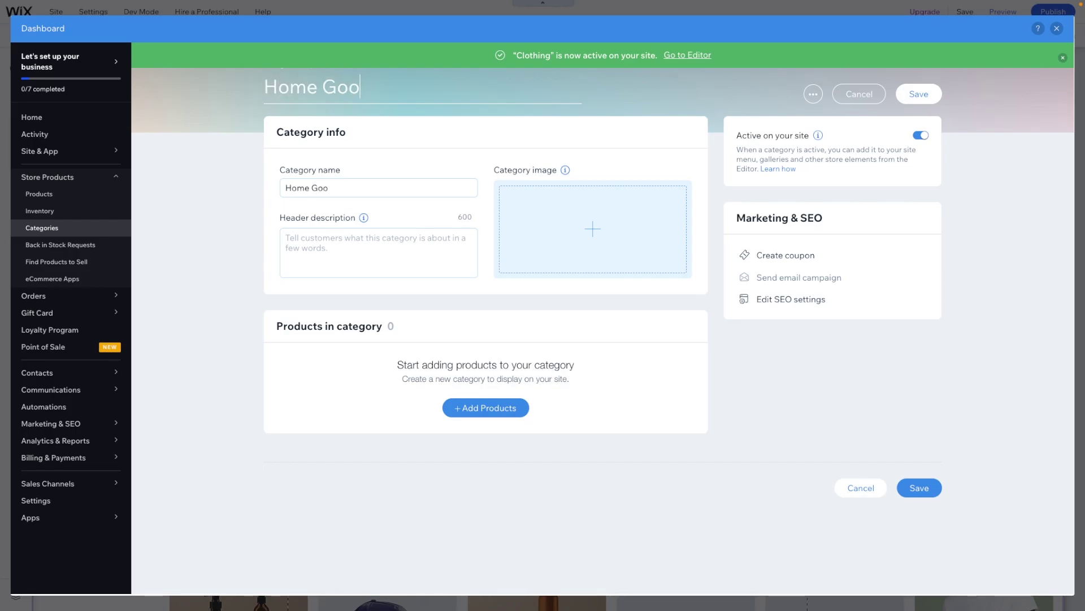
type("ds")
left_click(470, 412)
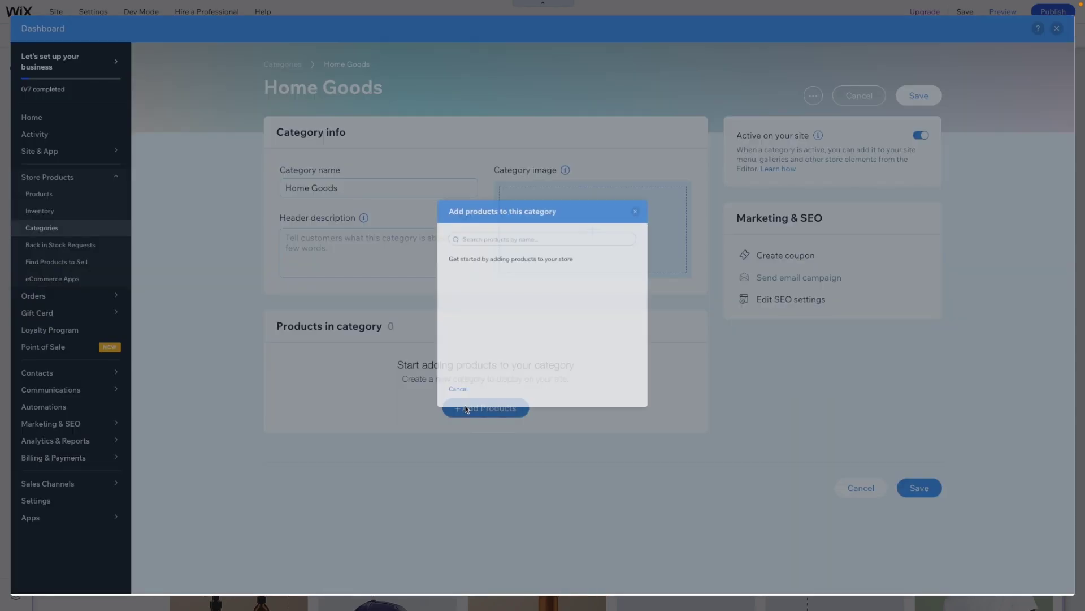
left_click(563, 266)
left_click(562, 308)
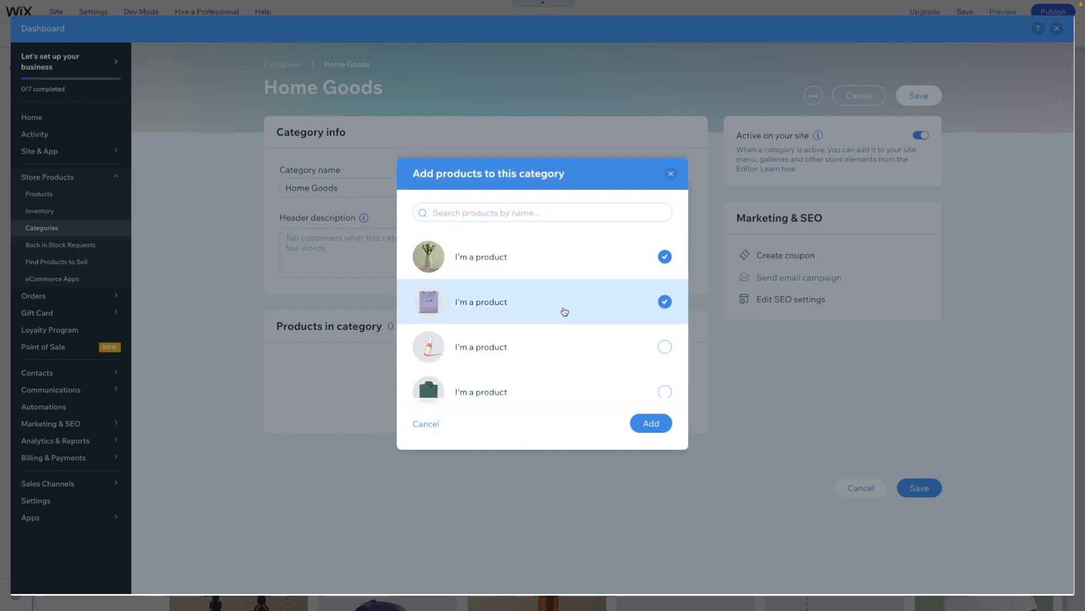
scroll(562, 310, "down", 1)
left_click(526, 296)
Tick the chair and the two bottles, add the products, and save Home Goods.
scroll(526, 295, "down", 1)
scroll(513, 354, "down", 1)
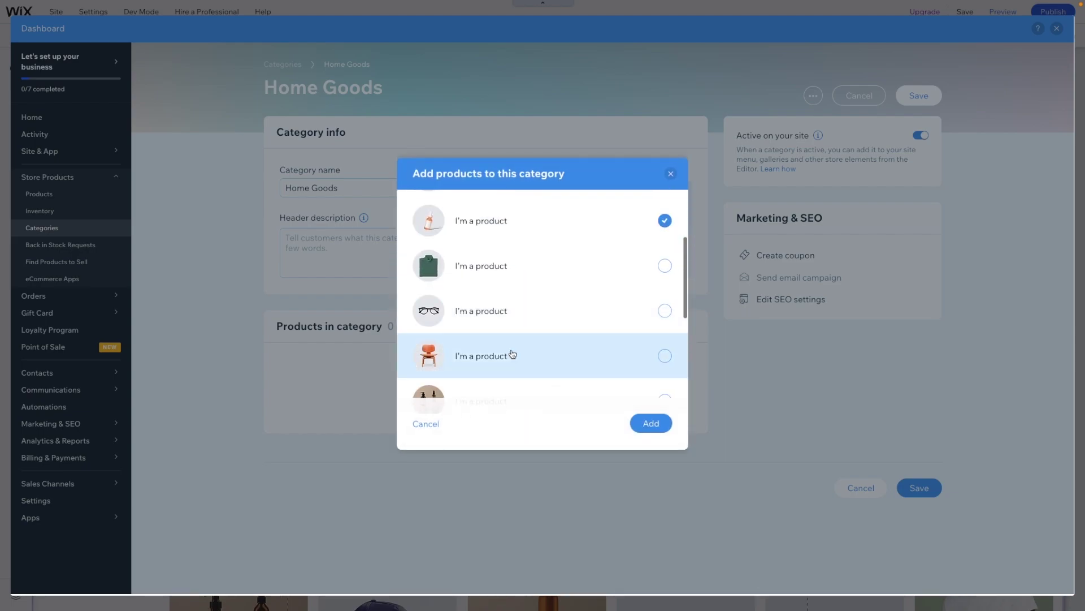
left_click(513, 354)
left_click(513, 354)
left_click(513, 354)
scroll(513, 354, "down", 1)
scroll(513, 354, "down", 2)
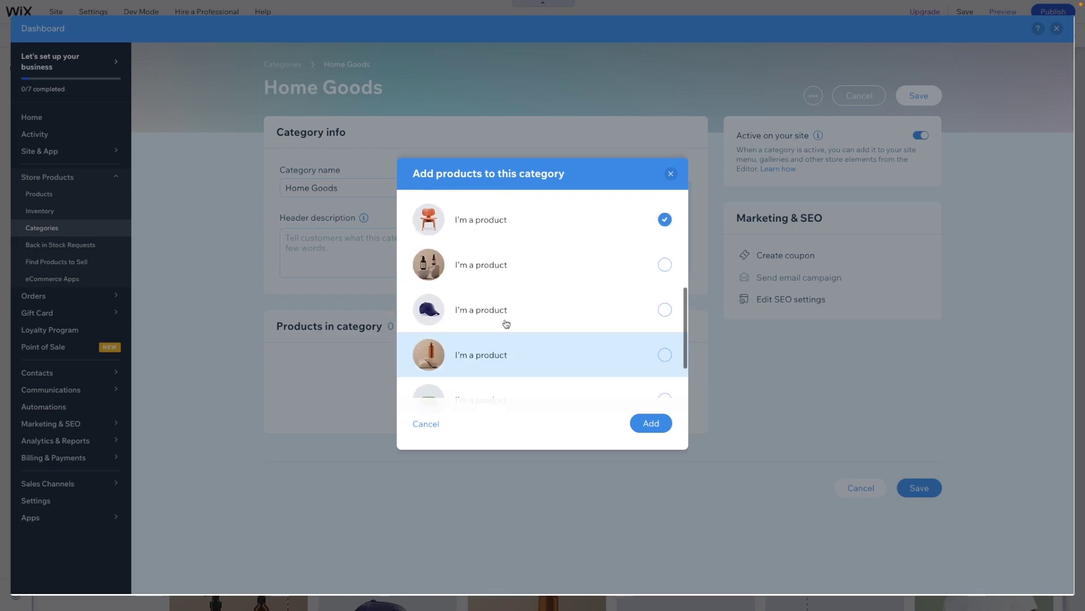
left_click(487, 261)
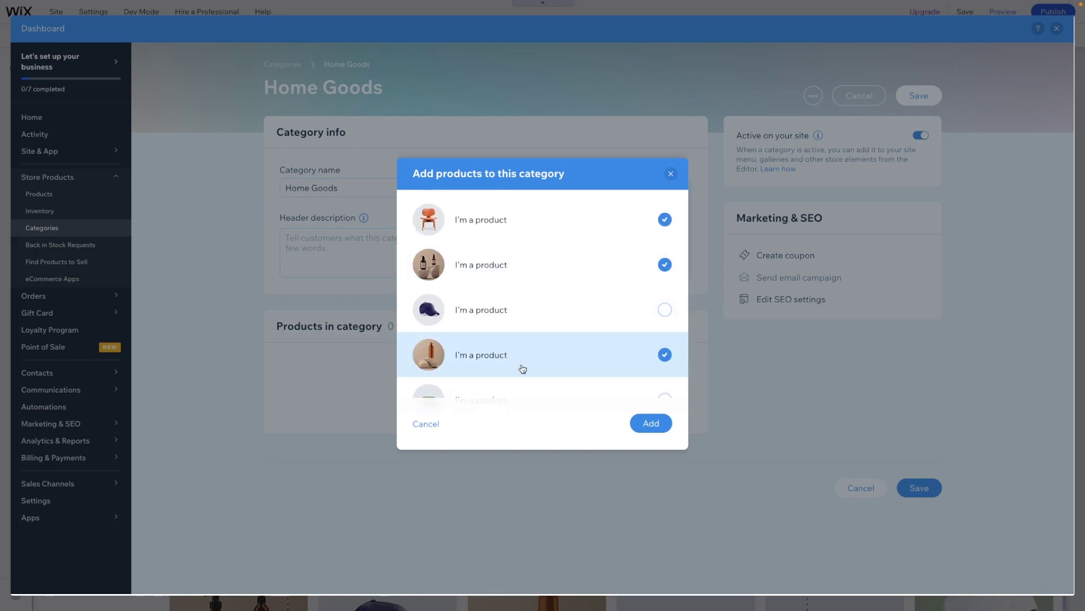
scroll(523, 368, "down", 2)
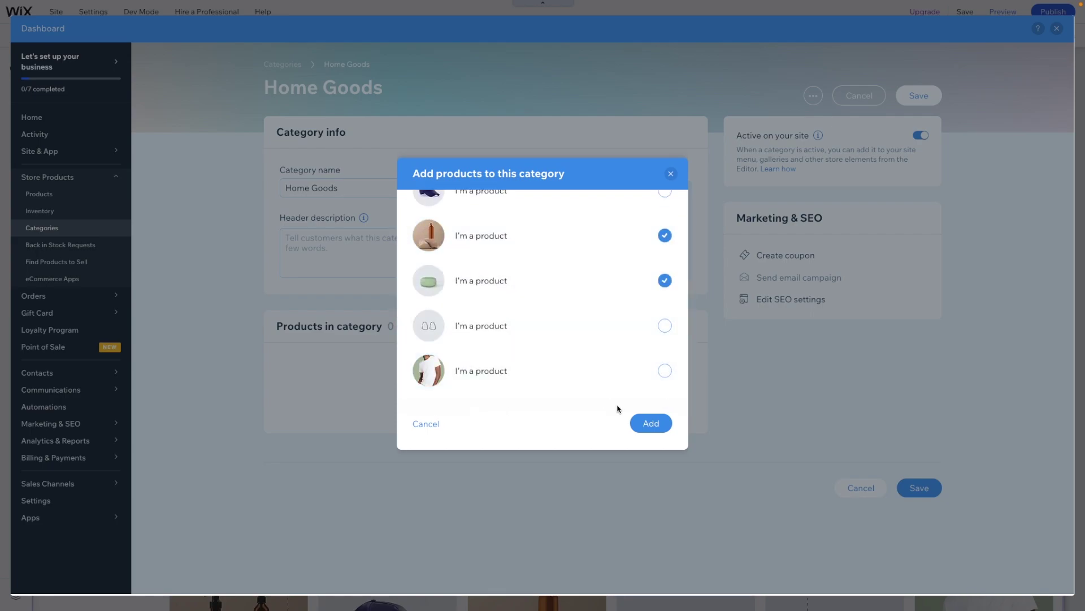
left_click(657, 423)
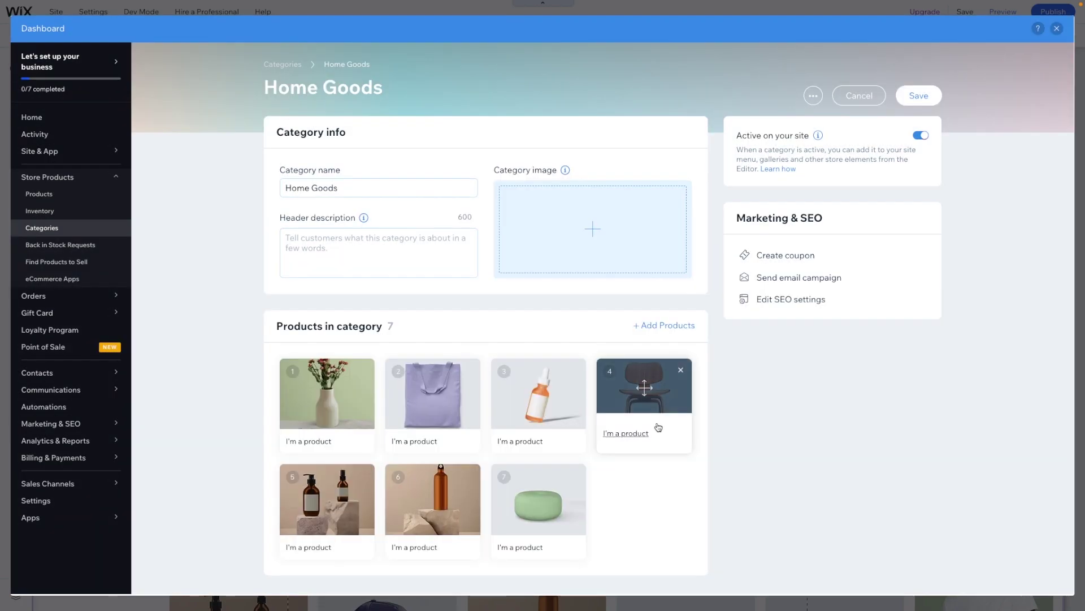
left_click(916, 97)
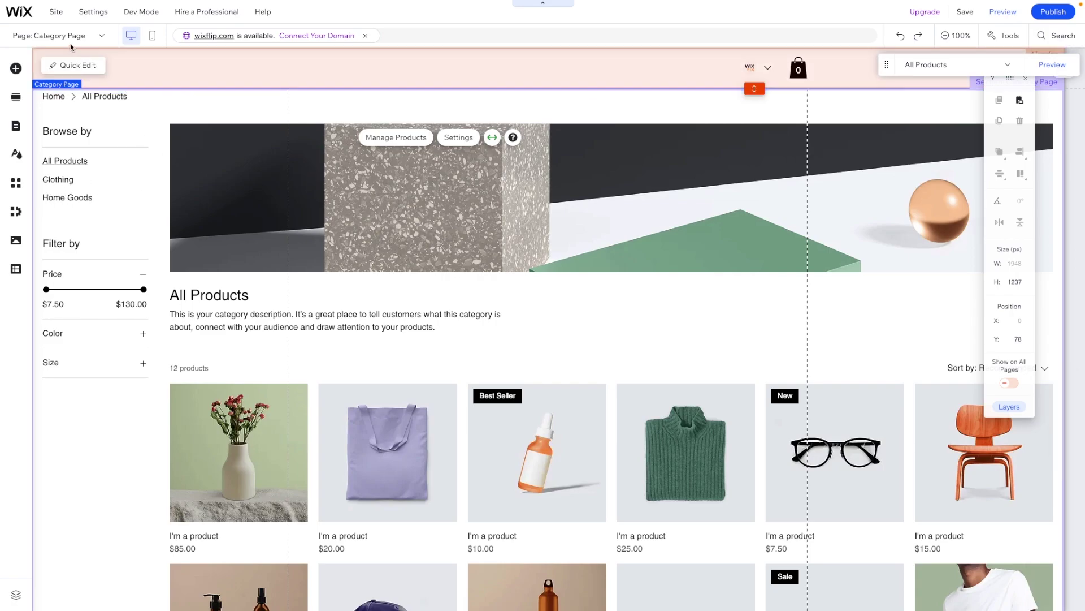
Switch the editor from the category page to the HOME page.
left_click(56, 35)
left_click(25, 61)
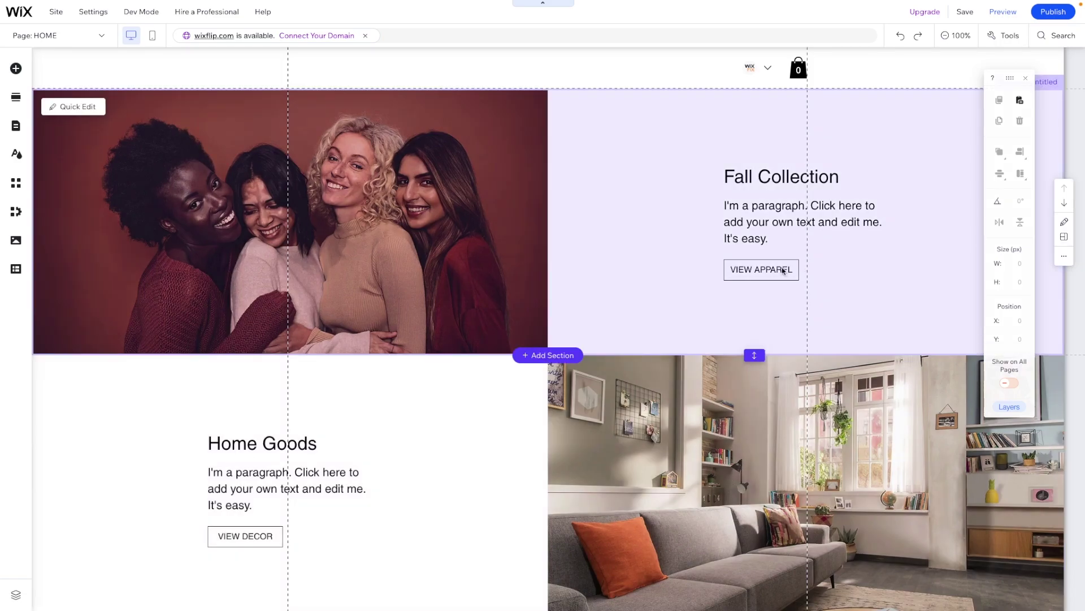
Link the VIEW APPAREL button to the Category Page showing Clothing.
left_click(751, 268)
left_click(751, 268)
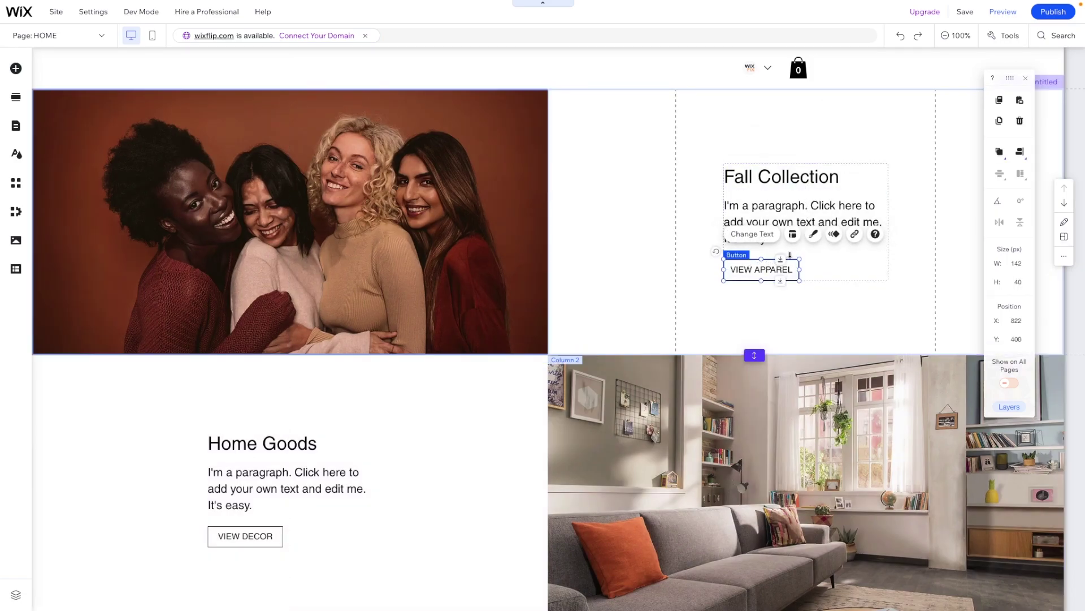
left_click(855, 234)
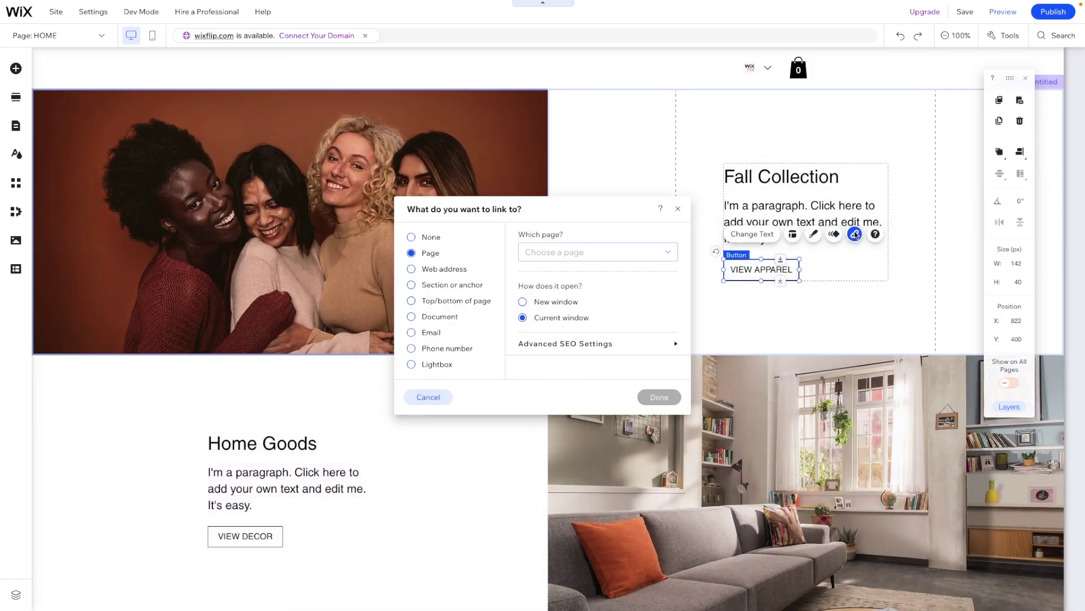
left_click(607, 258)
left_click(585, 328)
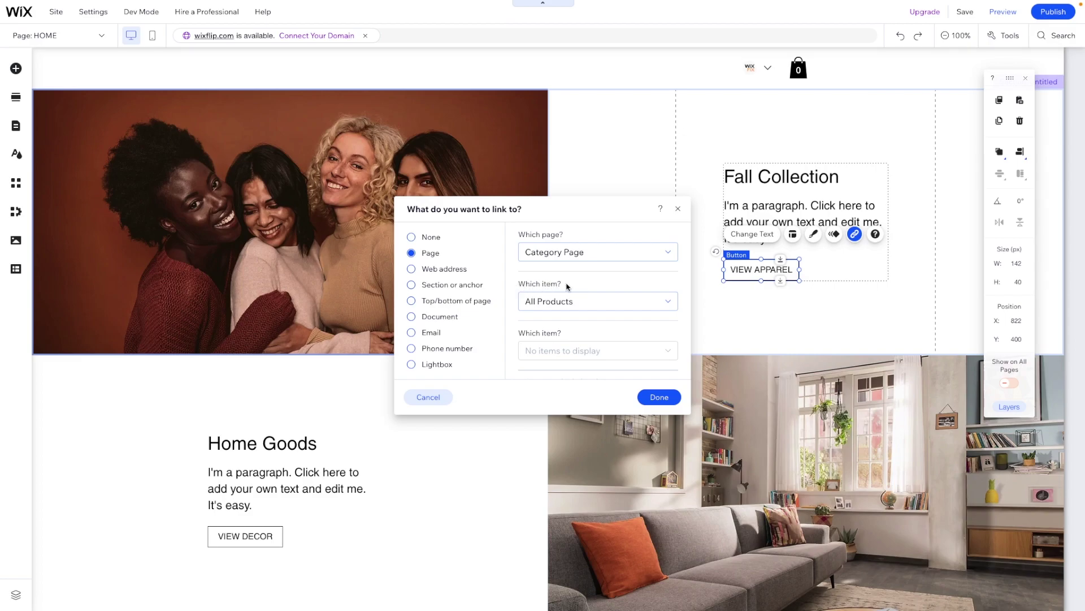
left_click(535, 301)
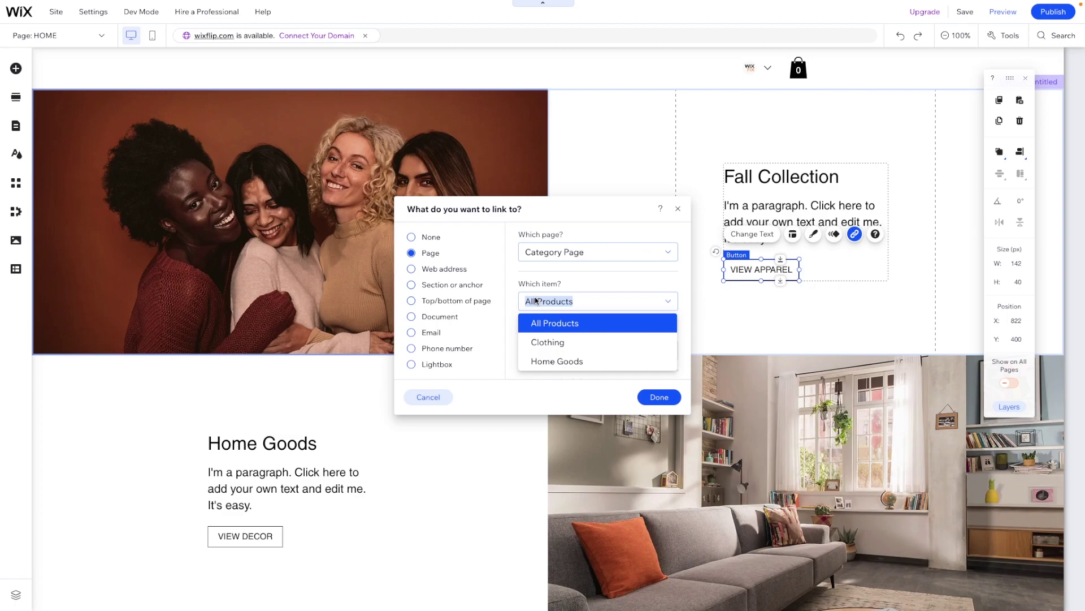
left_click(547, 342)
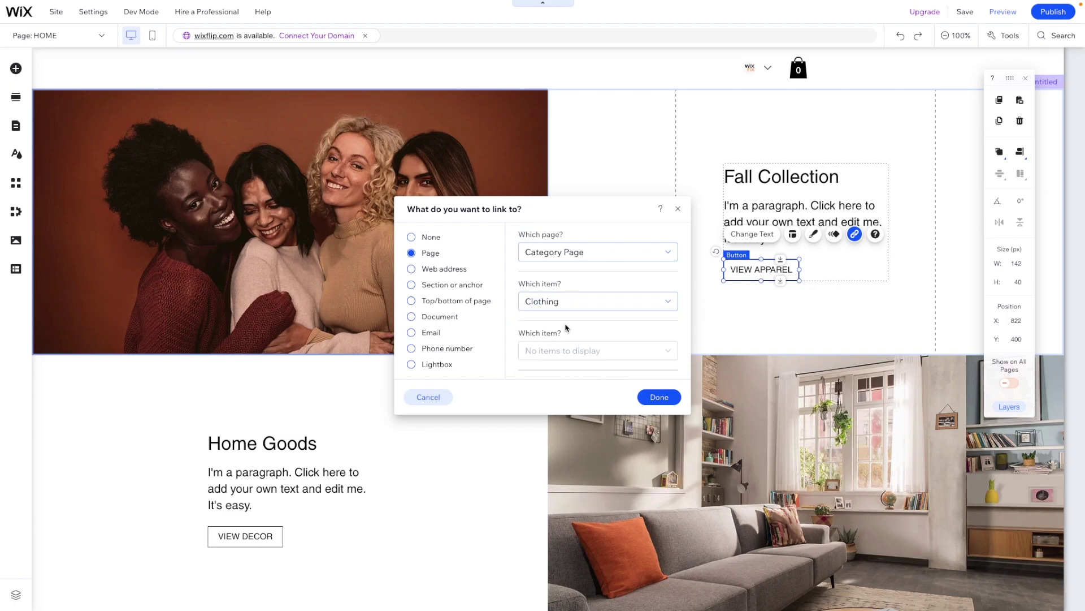
left_click(658, 396)
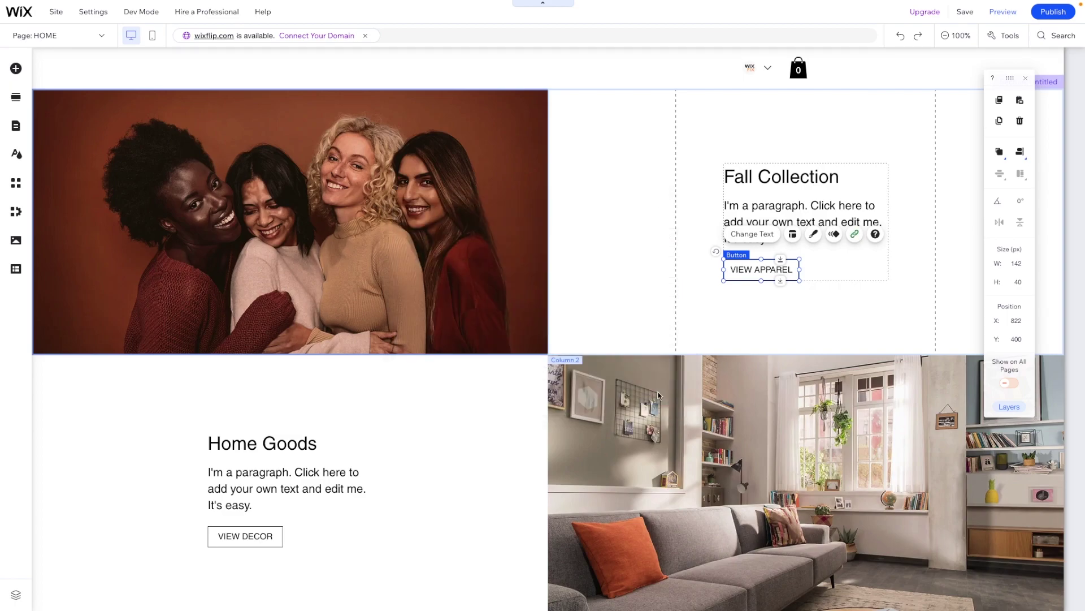
Link the VIEW DECOR button to the Category Page showing Home Goods.
left_click(251, 535)
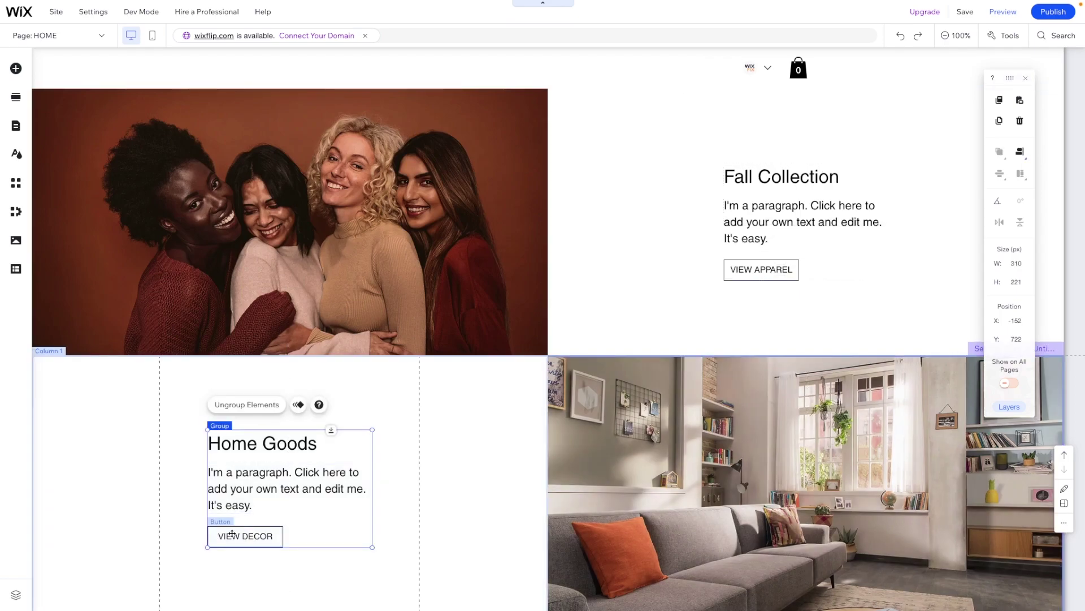
left_click(252, 535)
left_click(338, 501)
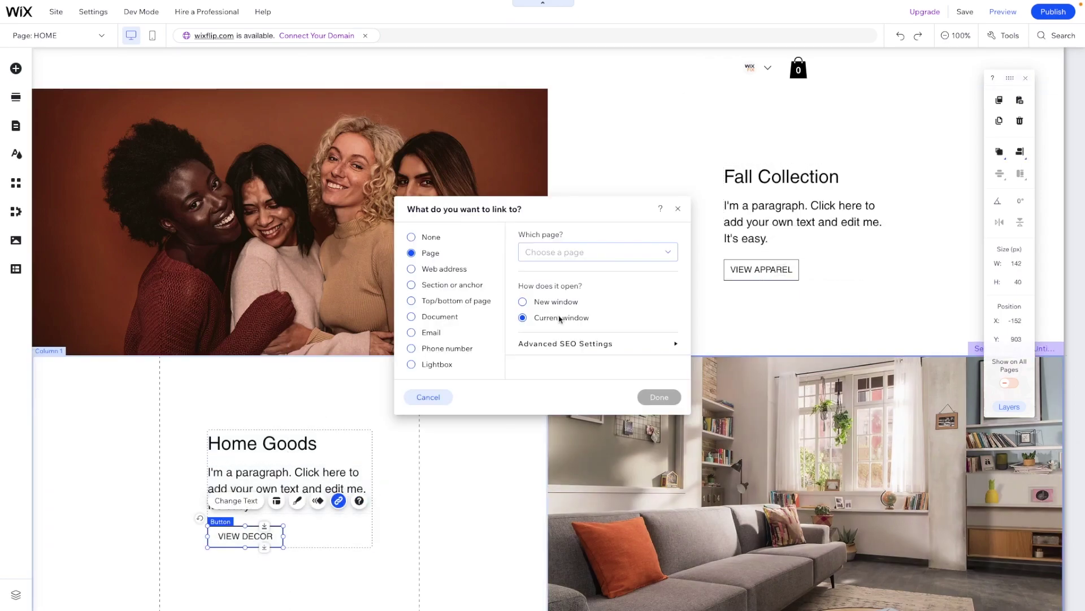
left_click(545, 251)
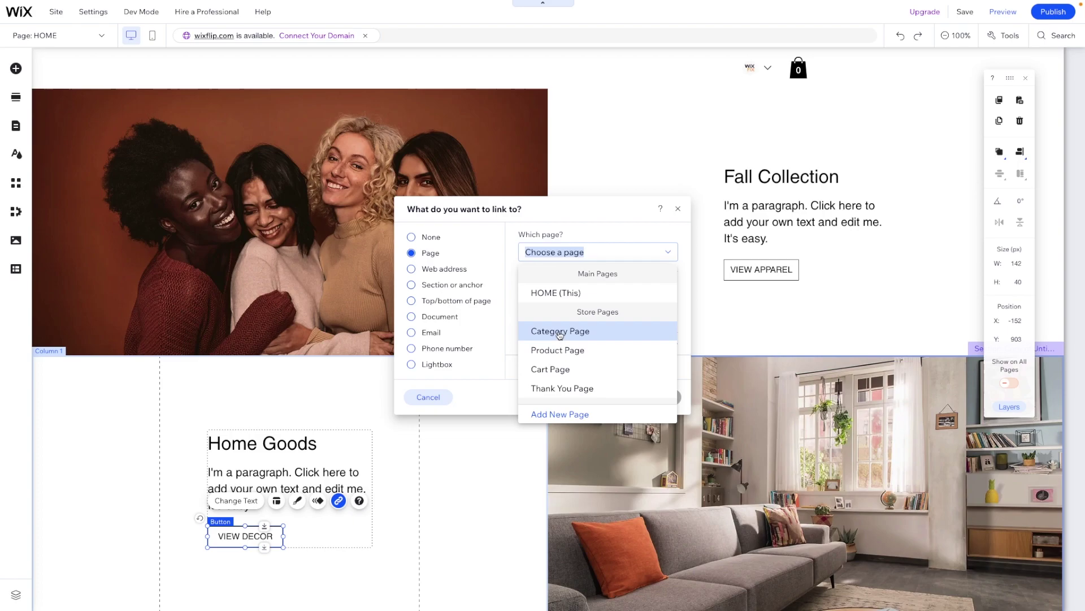
left_click(557, 329)
left_click(574, 302)
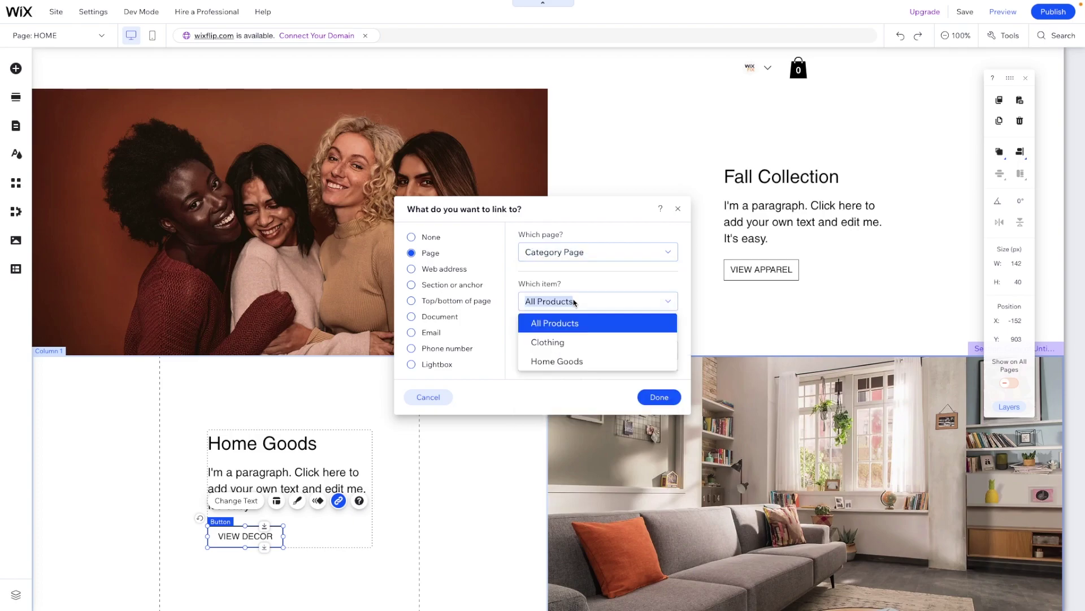
left_click(563, 361)
left_click(656, 397)
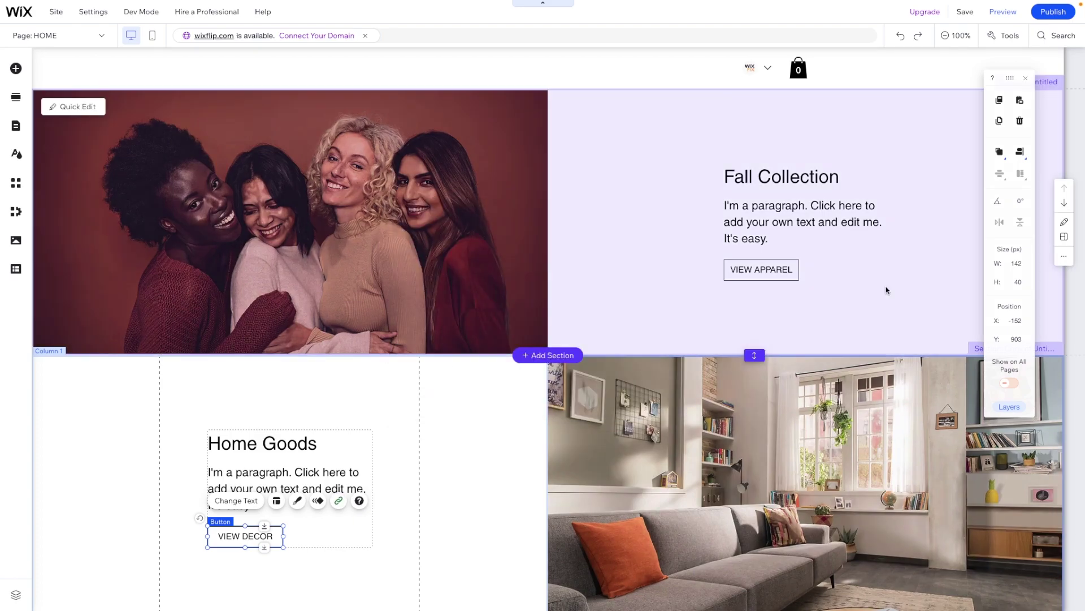
Preview the site and check that VIEW APPAREL opens the Clothing category page.
left_click(1003, 11)
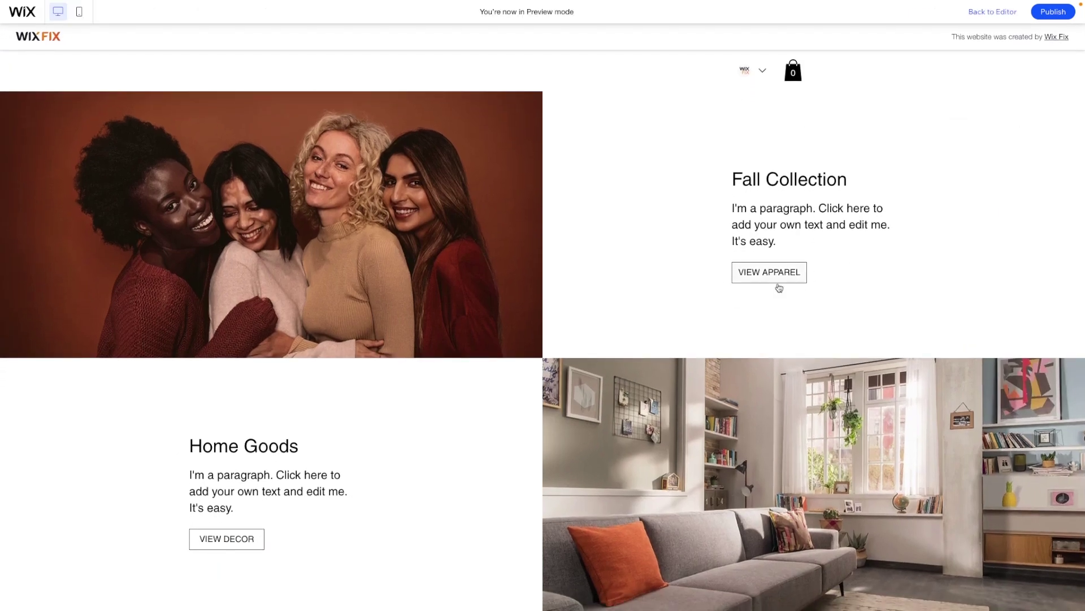
left_click(762, 270)
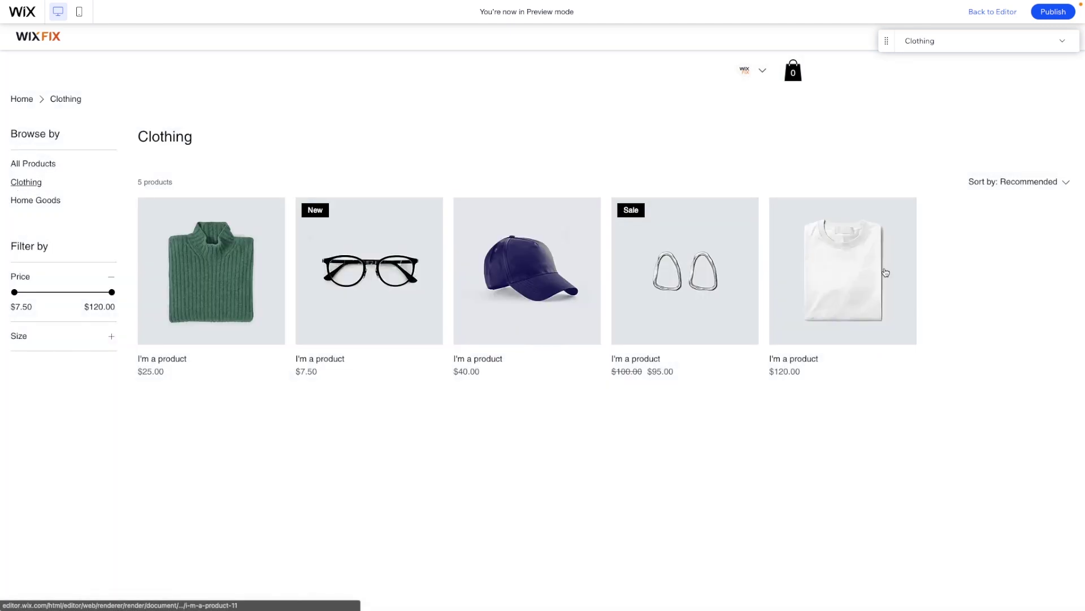
key("alt+Left")
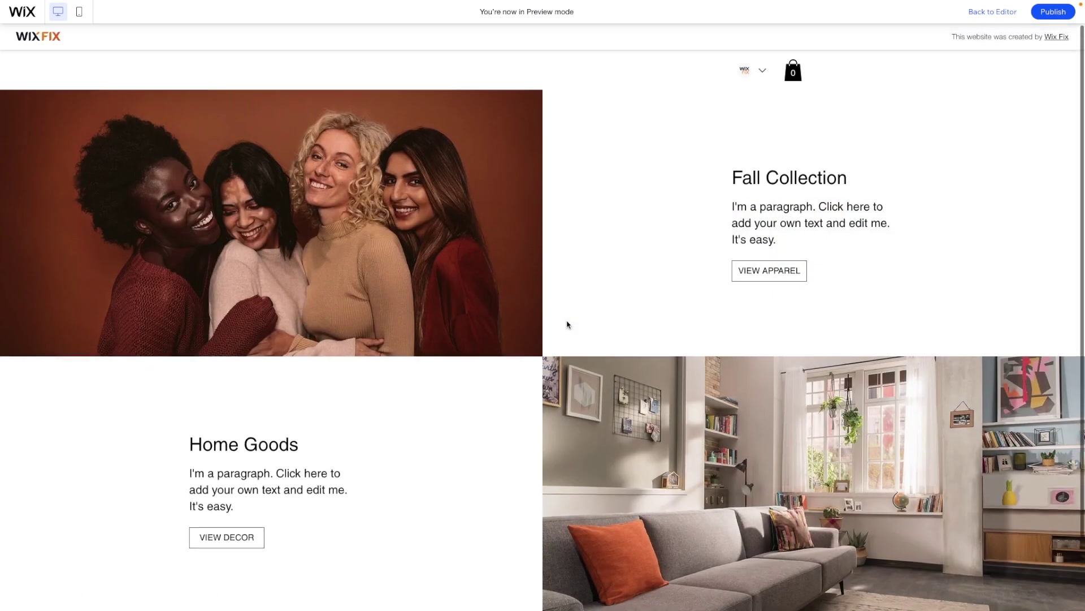
Back on the homepage, check that VIEW DECOR opens the Home Goods category page.
scroll(508, 356, "down", 1)
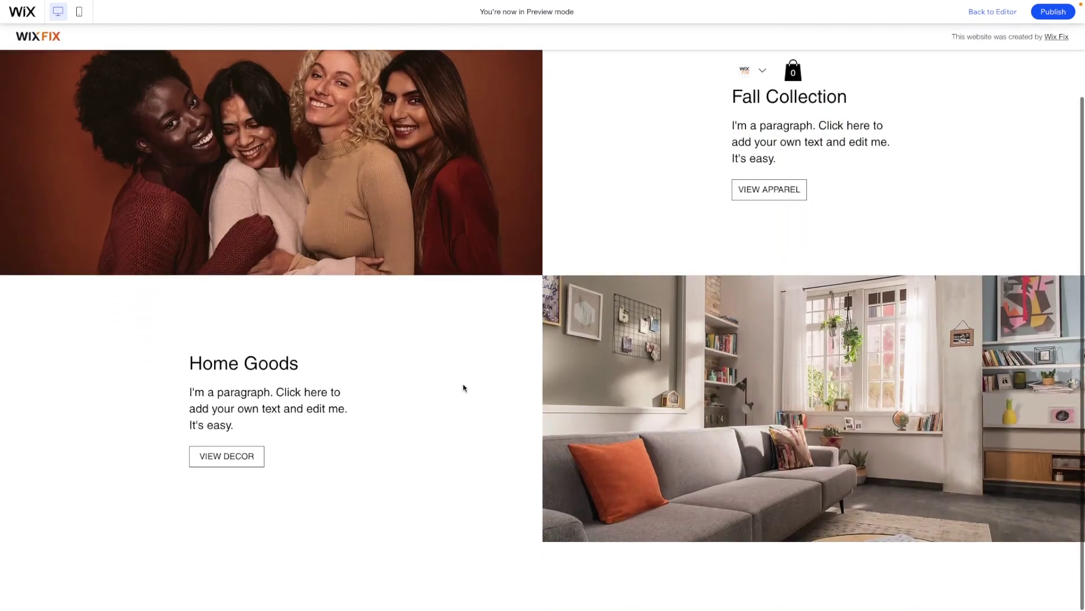
left_click(227, 460)
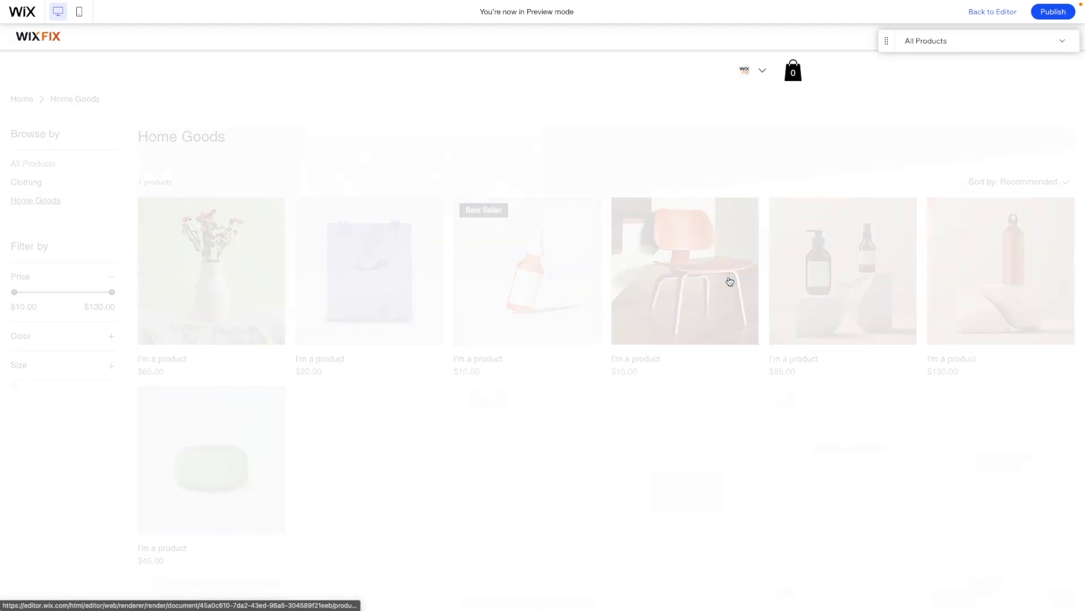
scroll(723, 271, "down", 2)
scroll(723, 271, "down", 3)
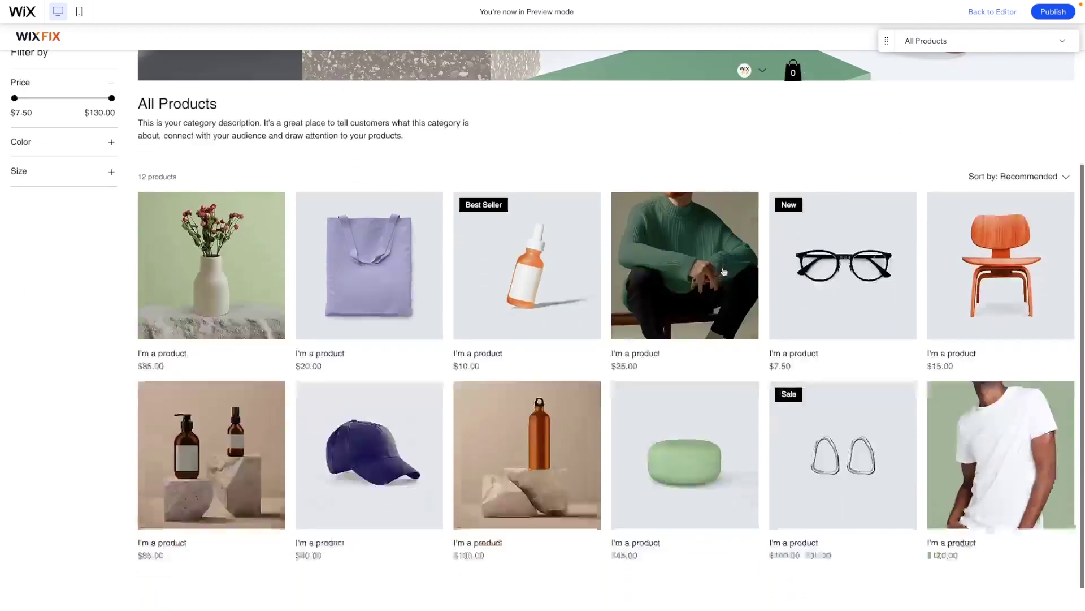
scroll(725, 272, "up", 4)
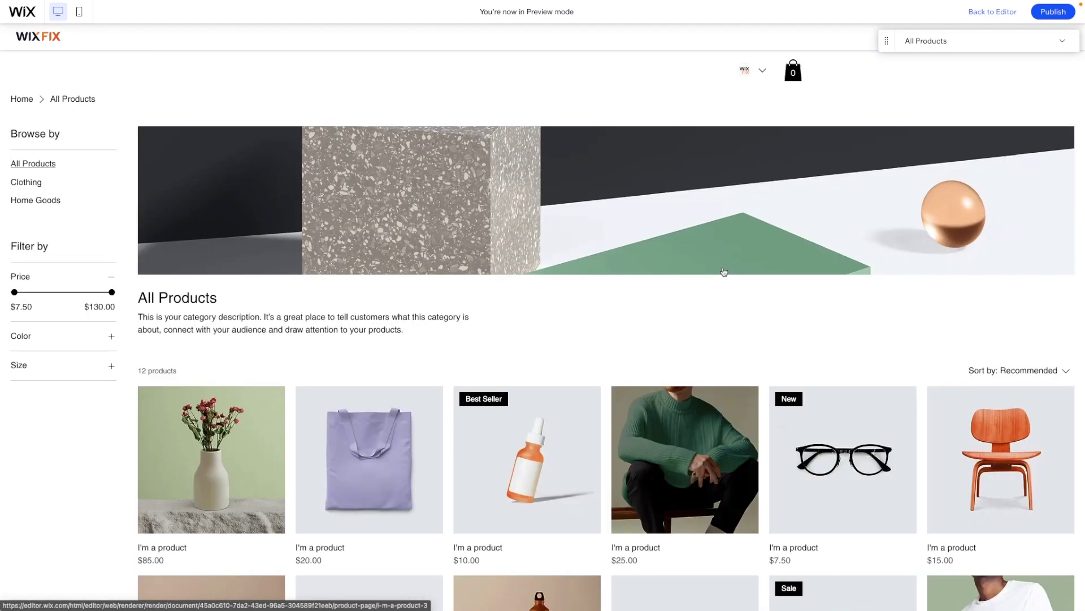